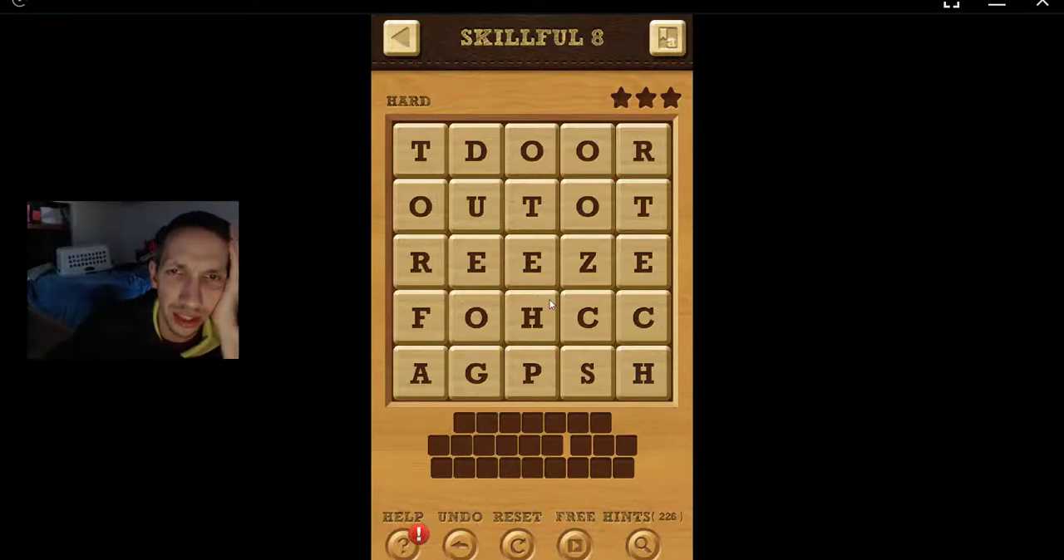
- Swipe OUTDOOR across the top two rows, then FREEZE from the F tile below
{"action": "left_click_drag", "start_coordinate": [488, 162], "coordinate": [643, 152]}
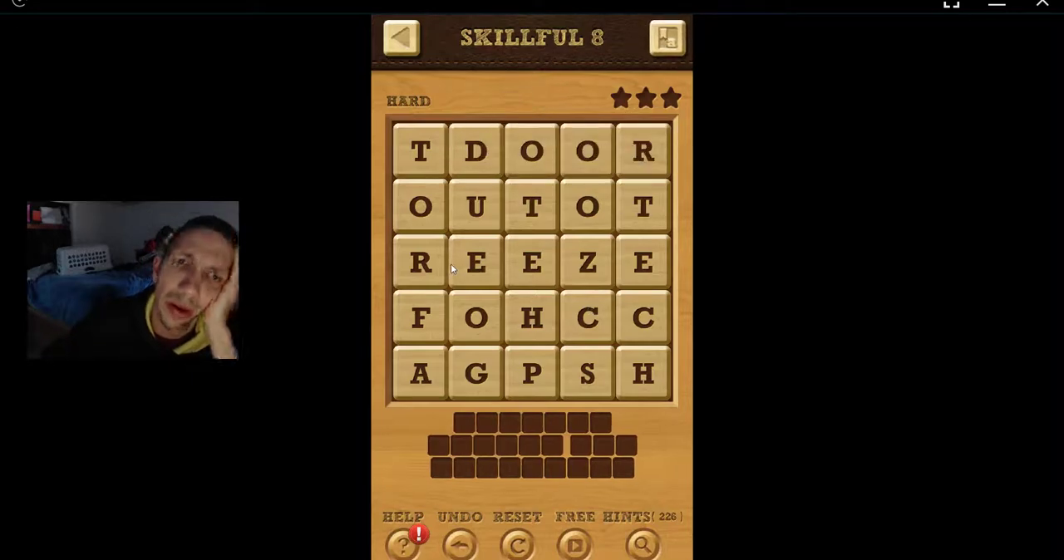
{"action": "mouse_move", "coordinate": [432, 212]}
{"action": "left_mouse_down"}
{"action": "mouse_move", "coordinate": [467, 210]}
{"action": "mouse_move", "coordinate": [432, 156]}
{"action": "mouse_move", "coordinate": [642, 152]}
{"action": "left_mouse_up"}
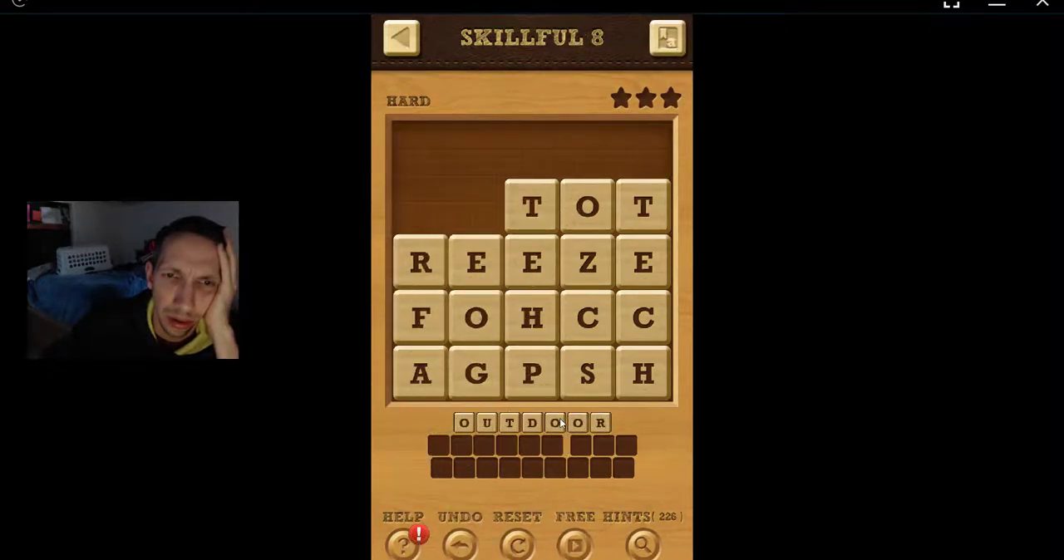
{"action": "left_click_drag", "start_coordinate": [424, 322], "coordinate": [476, 319]}
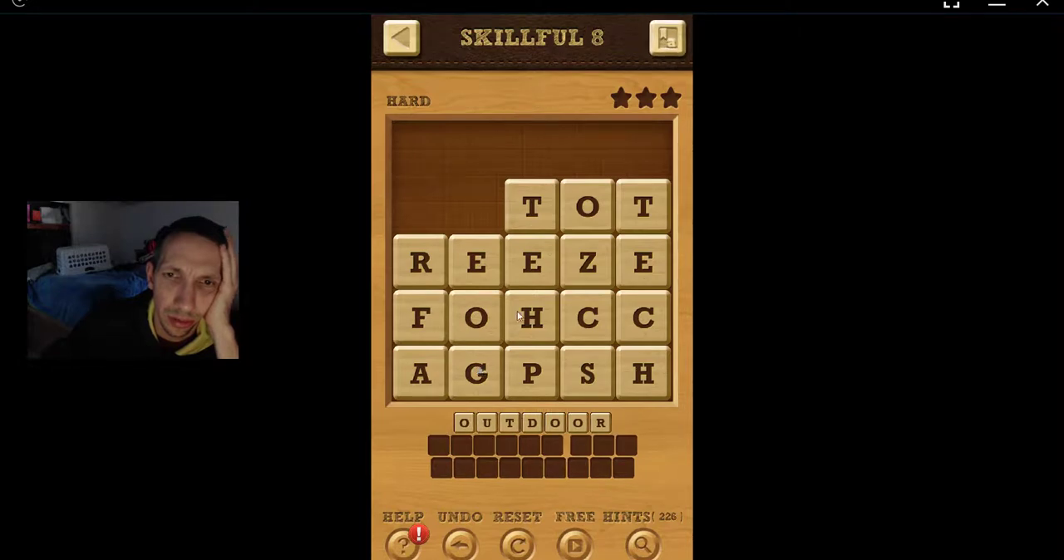
{"action": "mouse_move", "coordinate": [424, 316]}
{"action": "left_mouse_down"}
{"action": "mouse_move", "coordinate": [476, 262]}
{"action": "mouse_move", "coordinate": [632, 262]}
{"action": "left_mouse_up"}
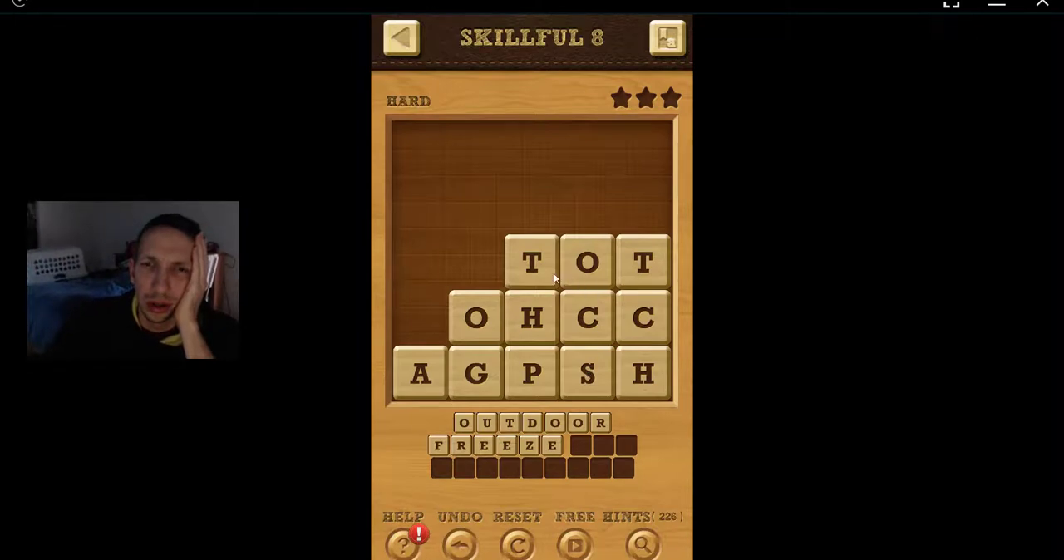
{"action": "mouse_move", "coordinate": [580, 310]}
{"action": "left_mouse_down"}
{"action": "mouse_move", "coordinate": [596, 268]}
{"action": "mouse_move", "coordinate": [641, 265]}
{"action": "left_mouse_up"}
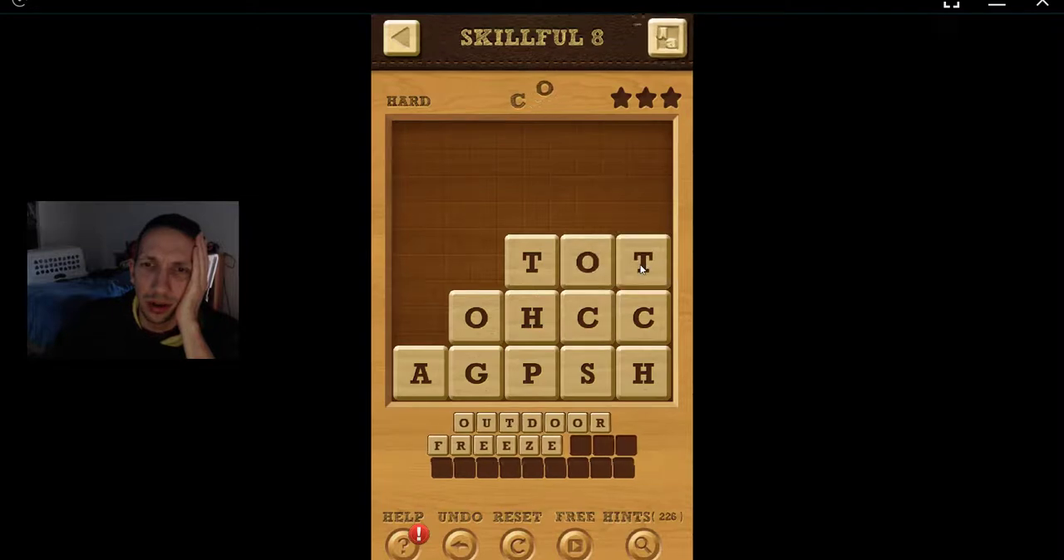
{"action": "left_click_drag", "start_coordinate": [549, 317], "coordinate": [637, 262]}
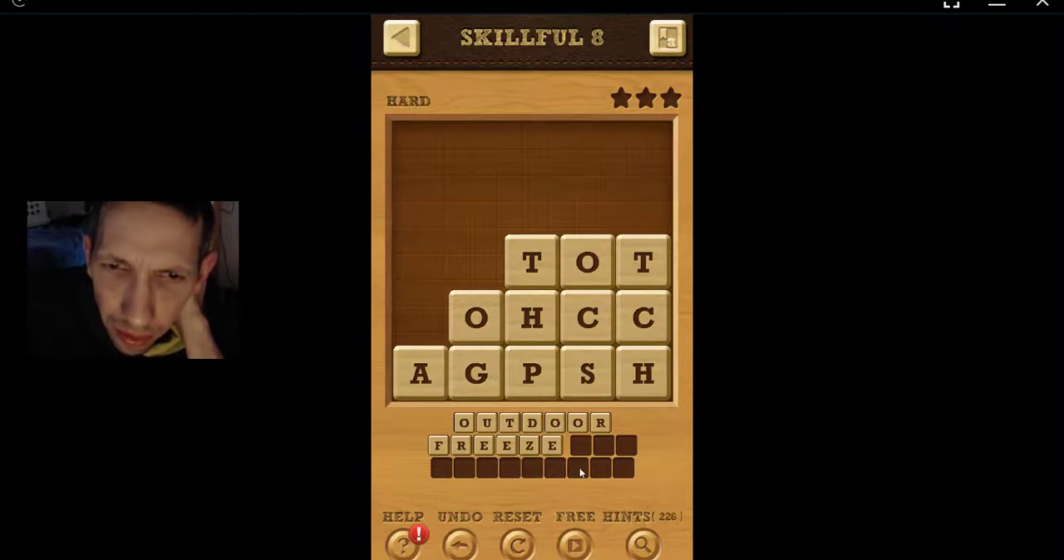
{"action": "left_click", "coordinate": [532, 263]}
{"action": "left_click_drag", "start_coordinate": [601, 272], "coordinate": [642, 264]}
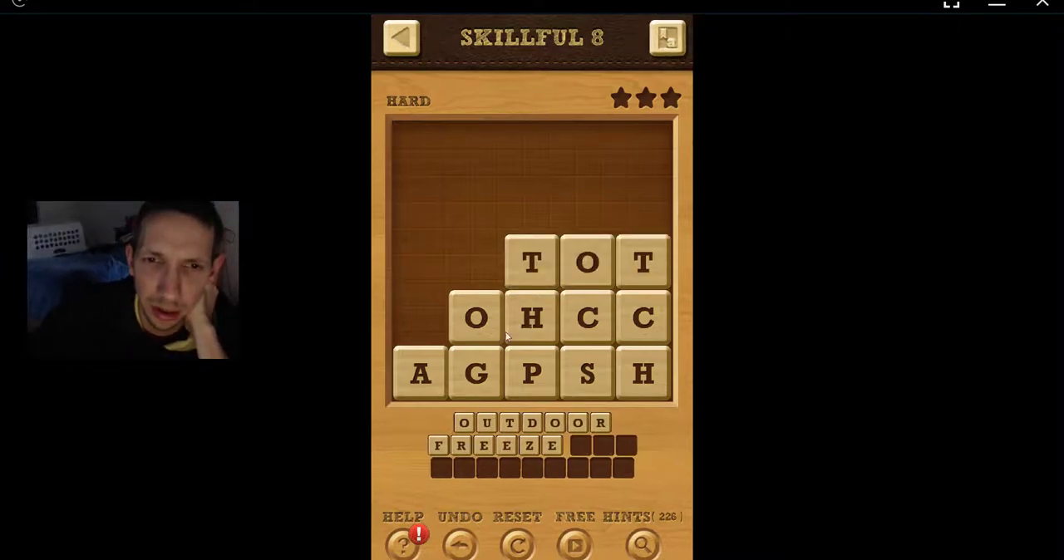
{"action": "mouse_move", "coordinate": [532, 374]}
{"action": "left_mouse_down"}
{"action": "mouse_move", "coordinate": [538, 266]}
{"action": "mouse_move", "coordinate": [523, 302]}
{"action": "mouse_move", "coordinate": [532, 374]}
{"action": "mouse_move", "coordinate": [536, 251]}
{"action": "left_mouse_up"}
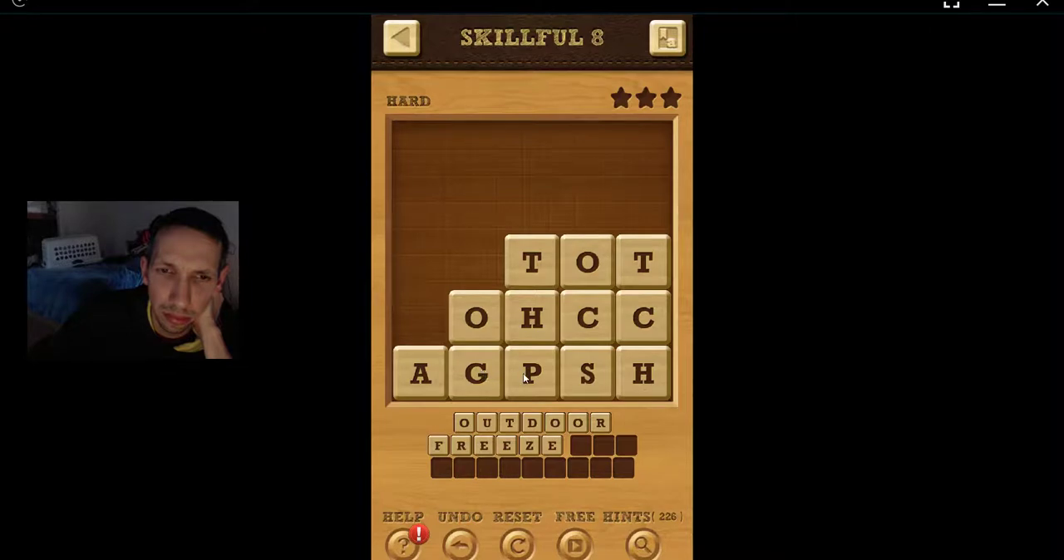
{"action": "left_click_drag", "start_coordinate": [532, 318], "coordinate": [525, 376]}
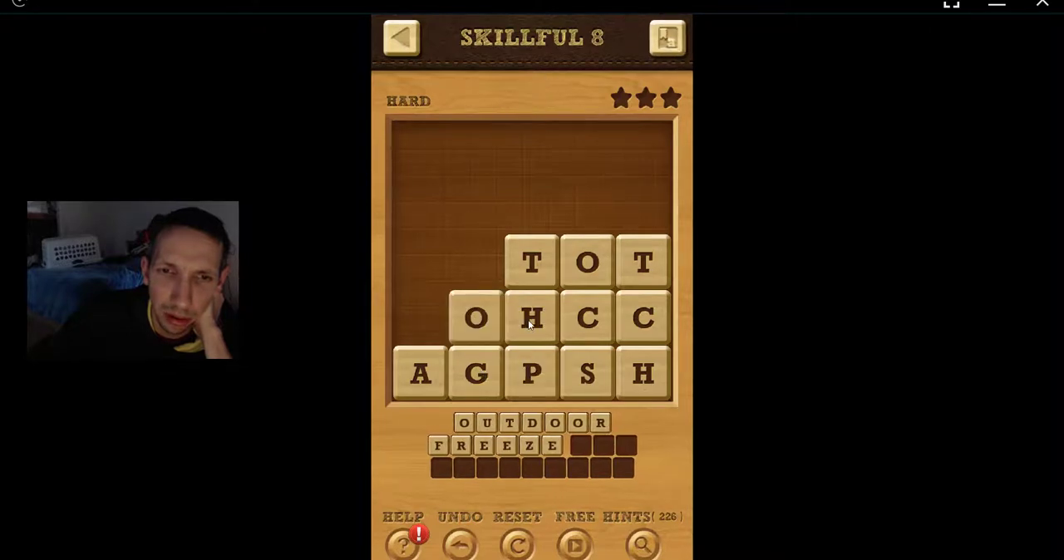
{"action": "left_click_drag", "start_coordinate": [529, 324], "coordinate": [534, 271]}
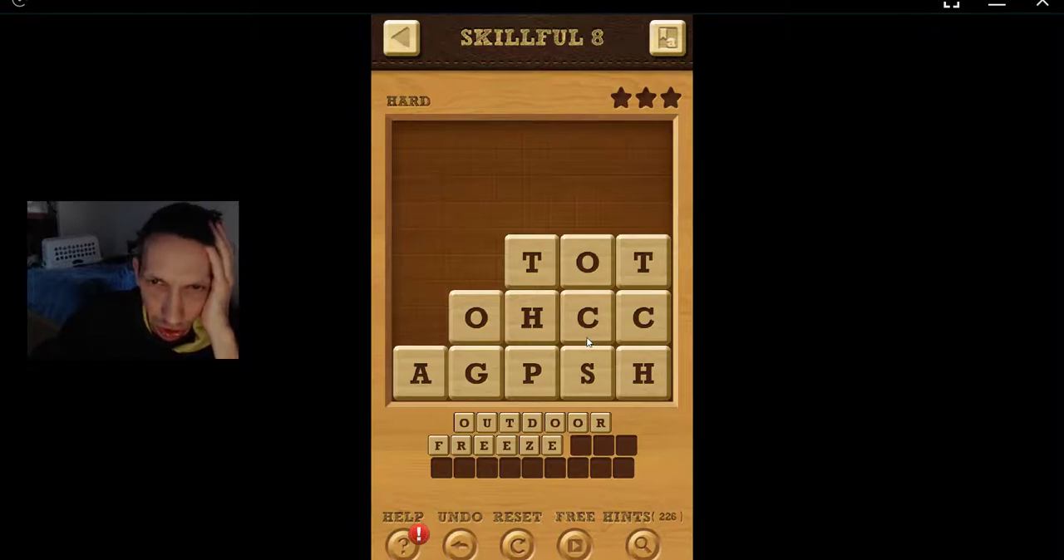
- Undo FREEZE and then OUTDOOR with the UNDO button
{"action": "left_click", "coordinate": [462, 545]}
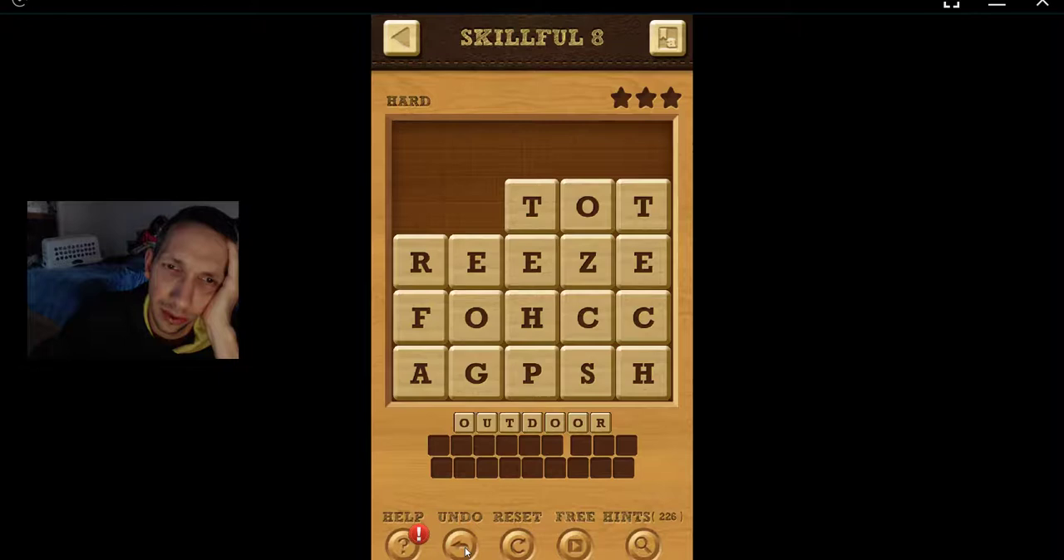
{"action": "left_click", "coordinate": [462, 547]}
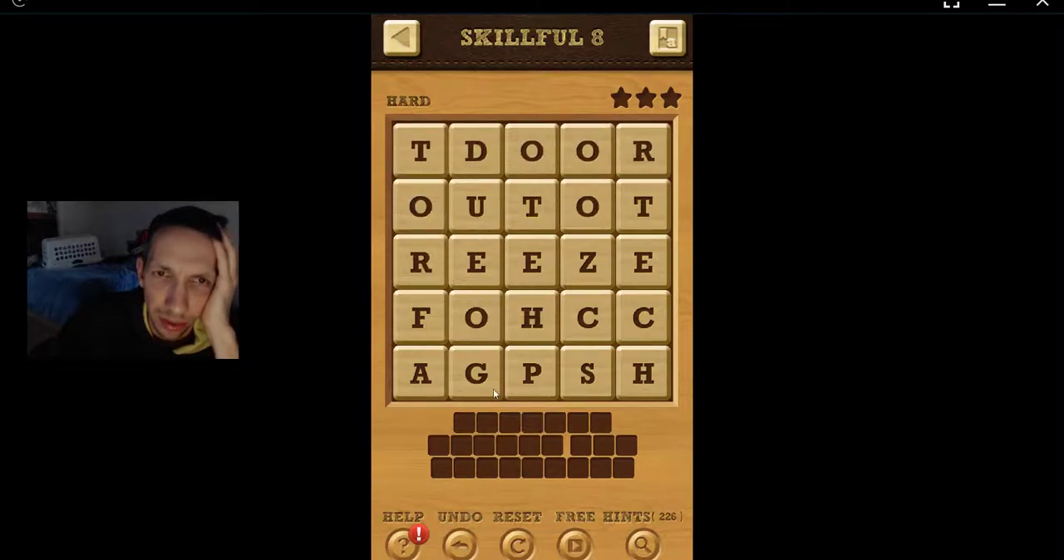
- Swipe OUTDOOR across the top rows again, then FREEZE from the F tile
{"action": "mouse_move", "coordinate": [420, 206]}
{"action": "left_mouse_down"}
{"action": "mouse_move", "coordinate": [453, 157]}
{"action": "mouse_move", "coordinate": [636, 153]}
{"action": "left_mouse_up"}
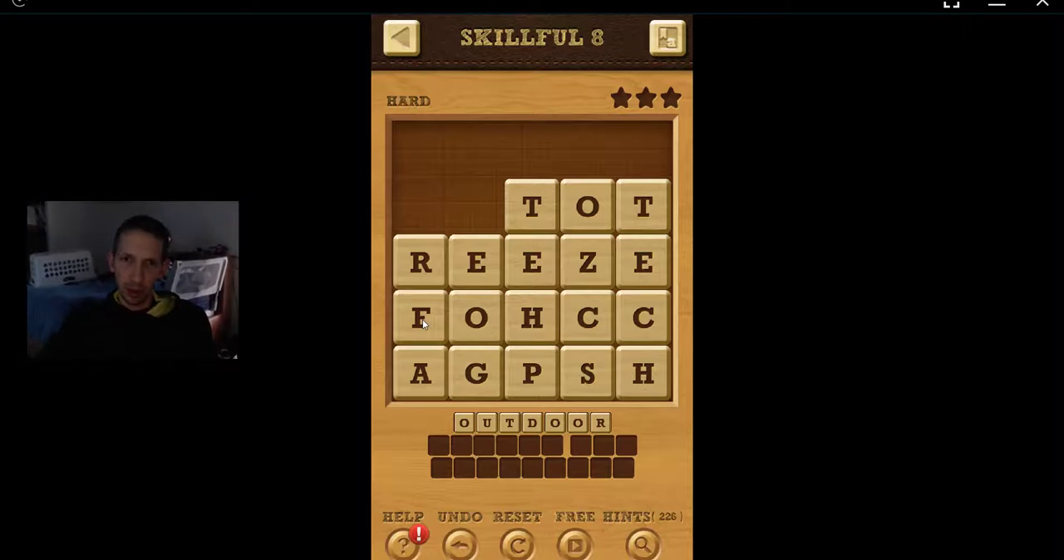
{"action": "left_click_drag", "start_coordinate": [423, 319], "coordinate": [641, 268]}
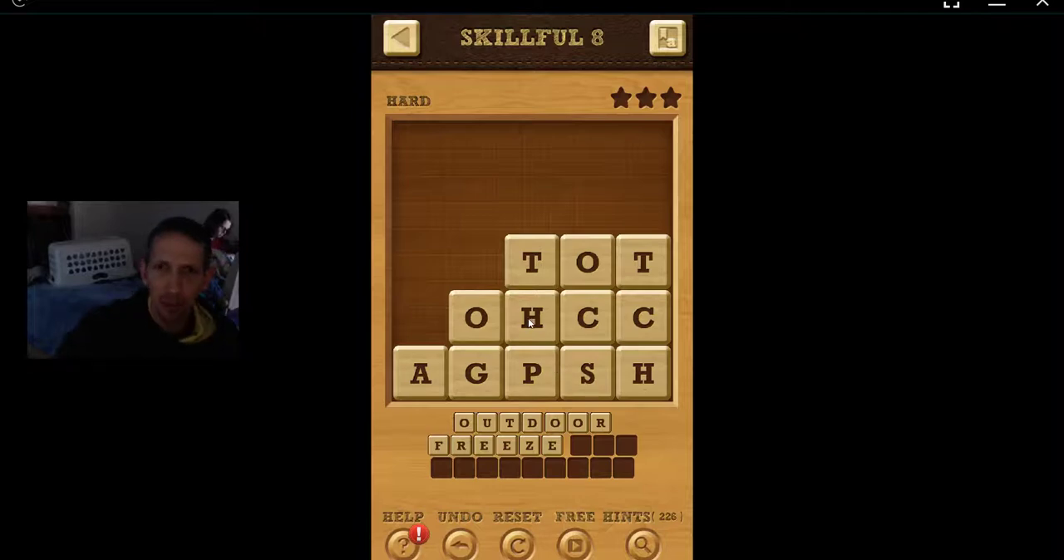
- Trace HOPSCOTCH from the H and O tiles through P and S
{"action": "left_click_drag", "start_coordinate": [529, 323], "coordinate": [483, 323]}
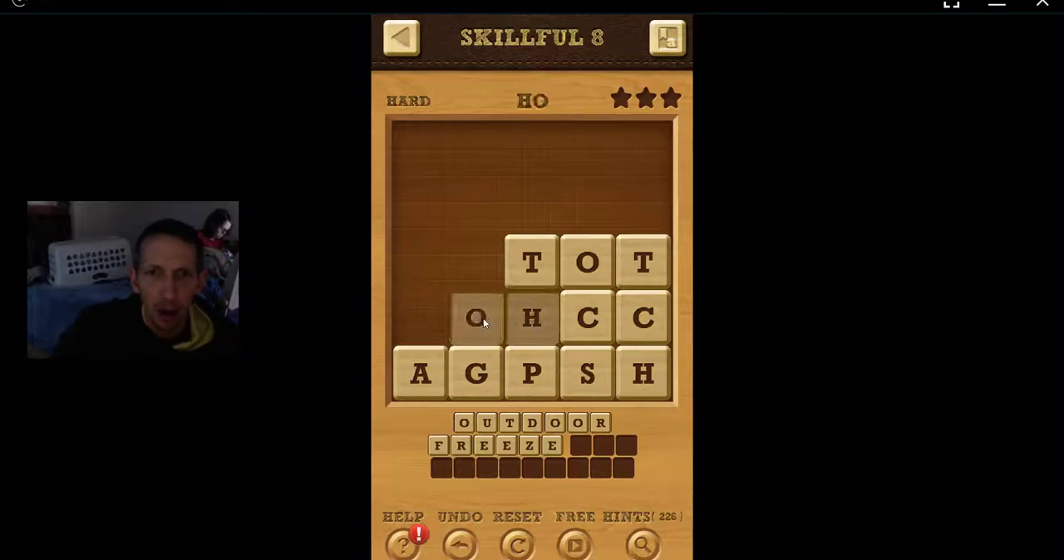
{"action": "left_click_drag", "start_coordinate": [528, 365], "coordinate": [584, 374]}
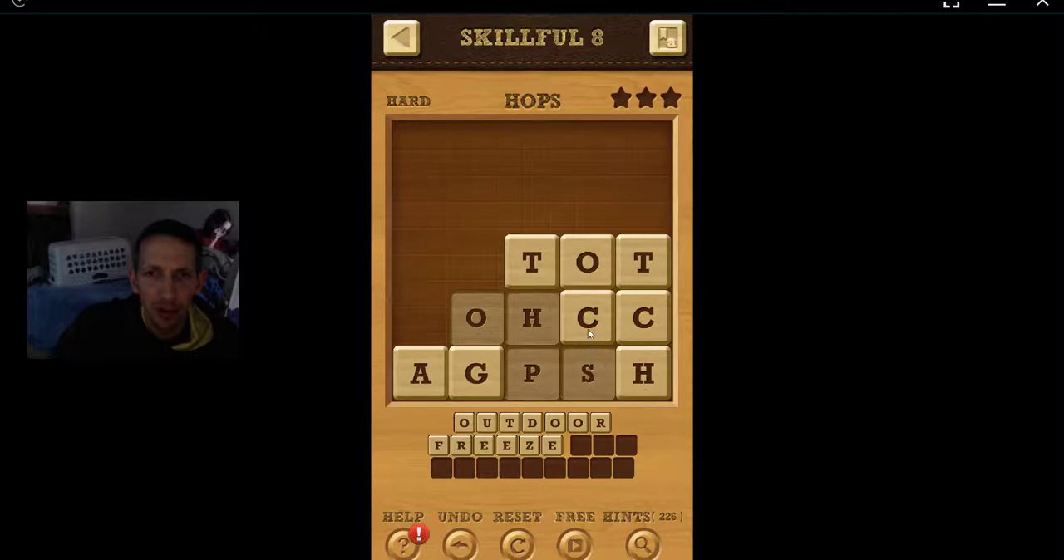
{"action": "mouse_move", "coordinate": [588, 330]}
{"action": "left_mouse_down"}
{"action": "mouse_move", "coordinate": [588, 292]}
{"action": "mouse_move", "coordinate": [644, 263]}
{"action": "mouse_move", "coordinate": [648, 366]}
{"action": "left_mouse_up"}
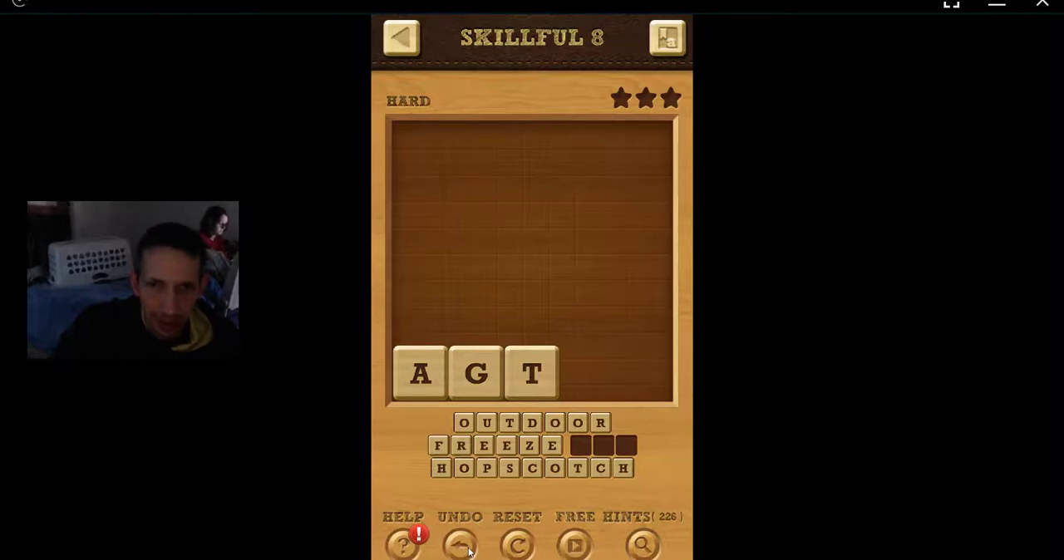
- Undo HOPSCOTCH, FREEZE and OUTDOOR to bring back the full 25-tile grid
{"action": "left_click", "coordinate": [461, 545]}
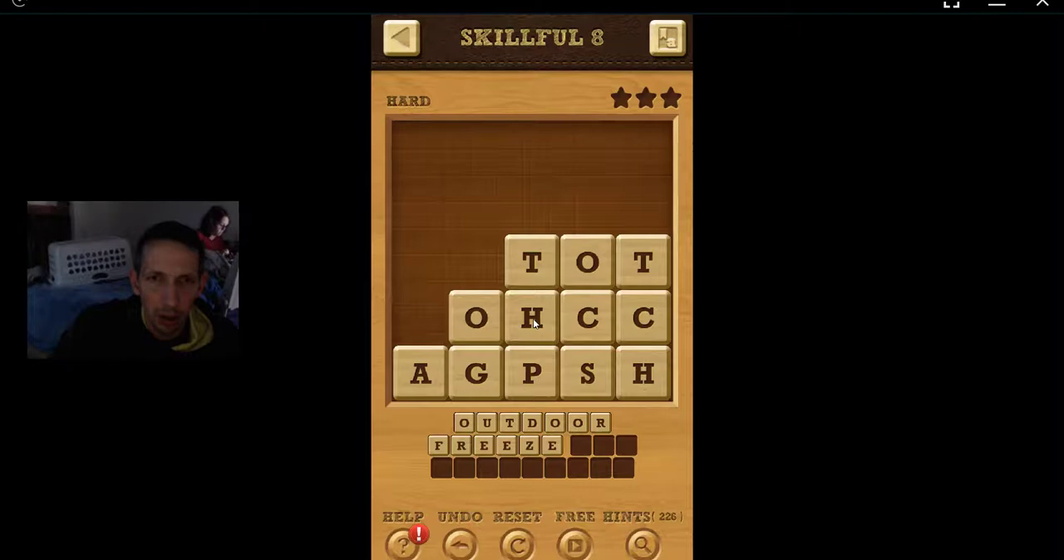
{"action": "left_click", "coordinate": [460, 547]}
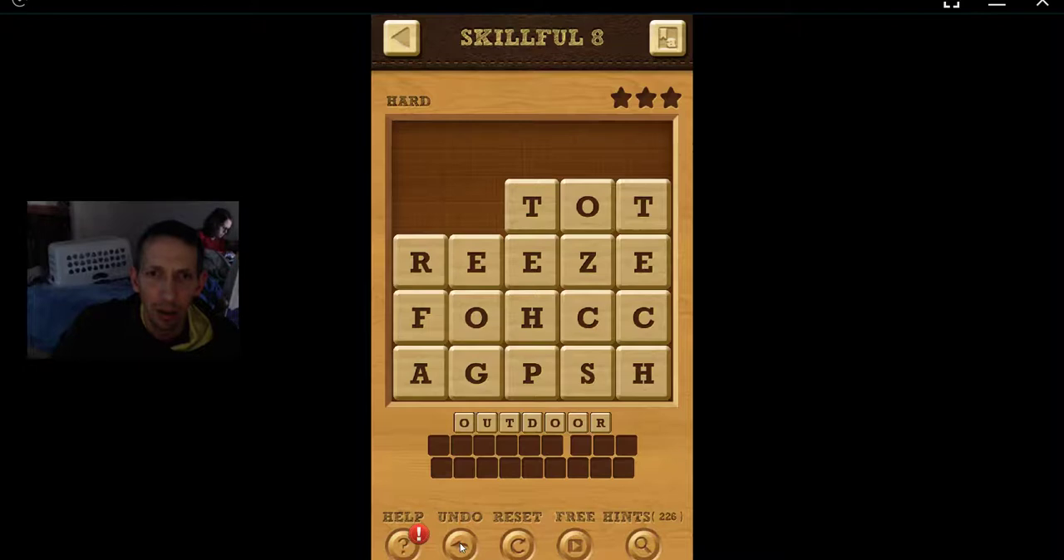
{"action": "left_click", "coordinate": [460, 547]}
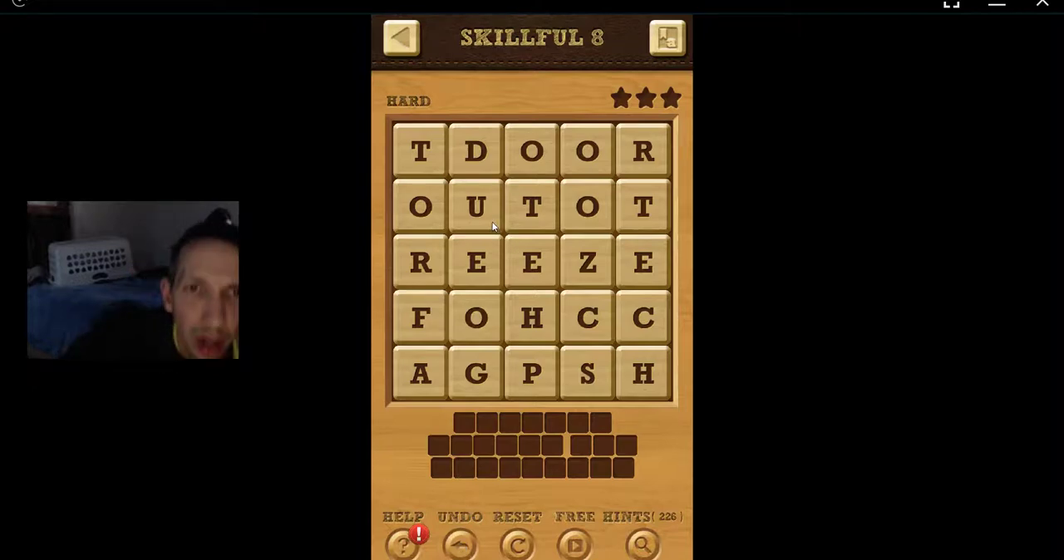
{"action": "mouse_move", "coordinate": [477, 206]}
{"action": "left_mouse_down"}
{"action": "mouse_move", "coordinate": [557, 150]}
{"action": "mouse_move", "coordinate": [642, 150]}
{"action": "left_mouse_up"}
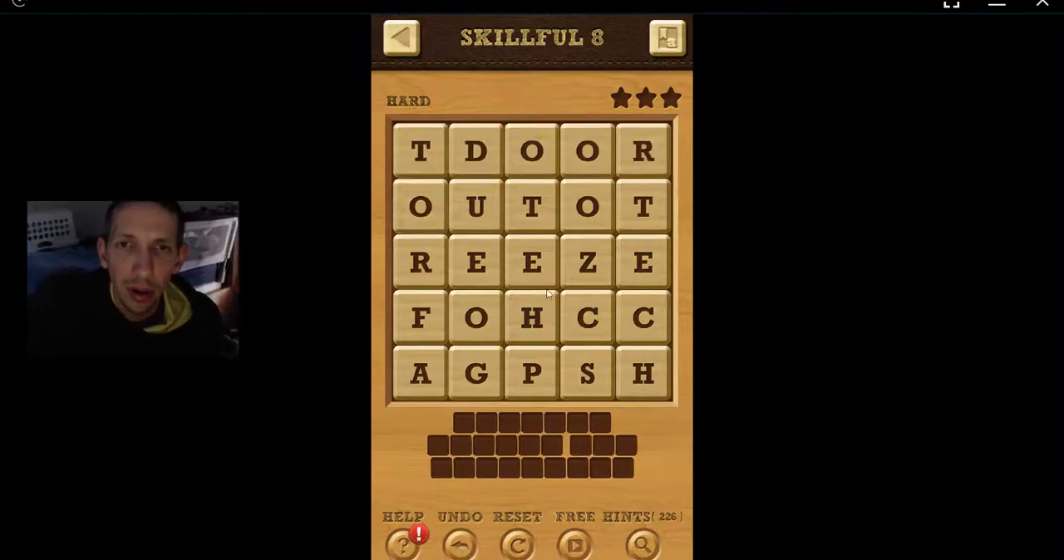
{"action": "left_click_drag", "start_coordinate": [420, 206], "coordinate": [618, 151]}
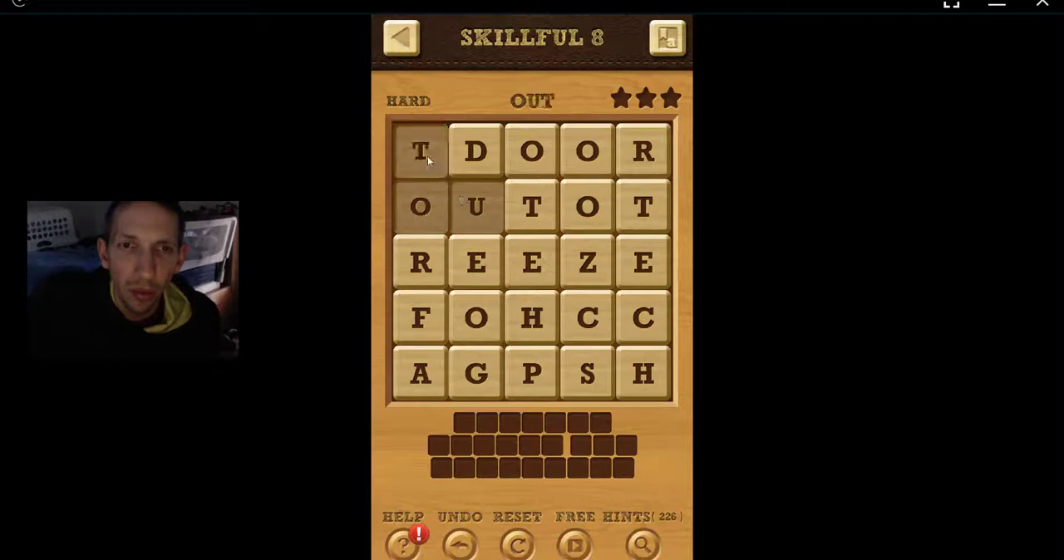
{"action": "left_click_drag", "start_coordinate": [420, 206], "coordinate": [624, 151]}
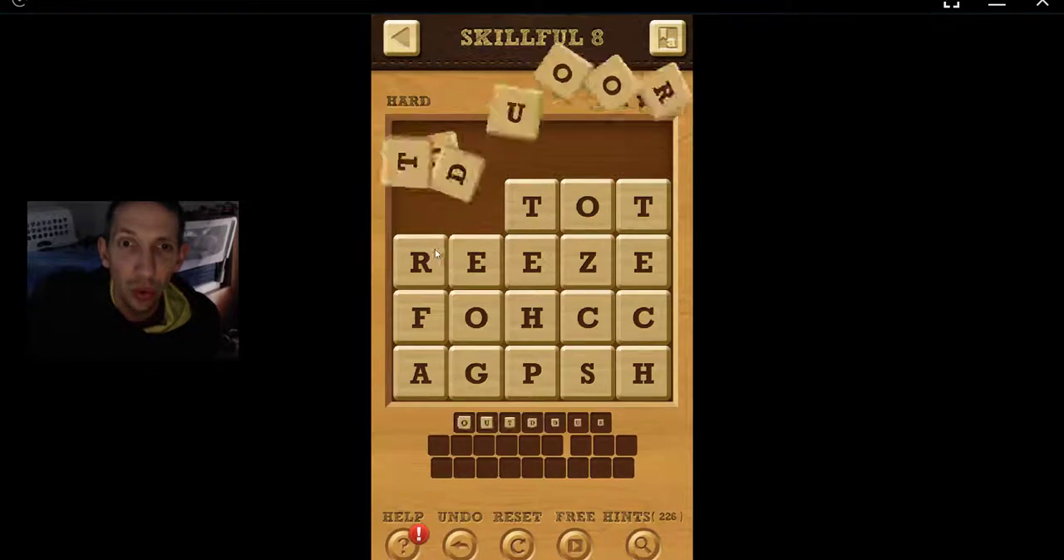
{"action": "mouse_move", "coordinate": [420, 308]}
{"action": "left_mouse_down"}
{"action": "mouse_move", "coordinate": [451, 246]}
{"action": "mouse_move", "coordinate": [642, 262]}
{"action": "left_mouse_up"}
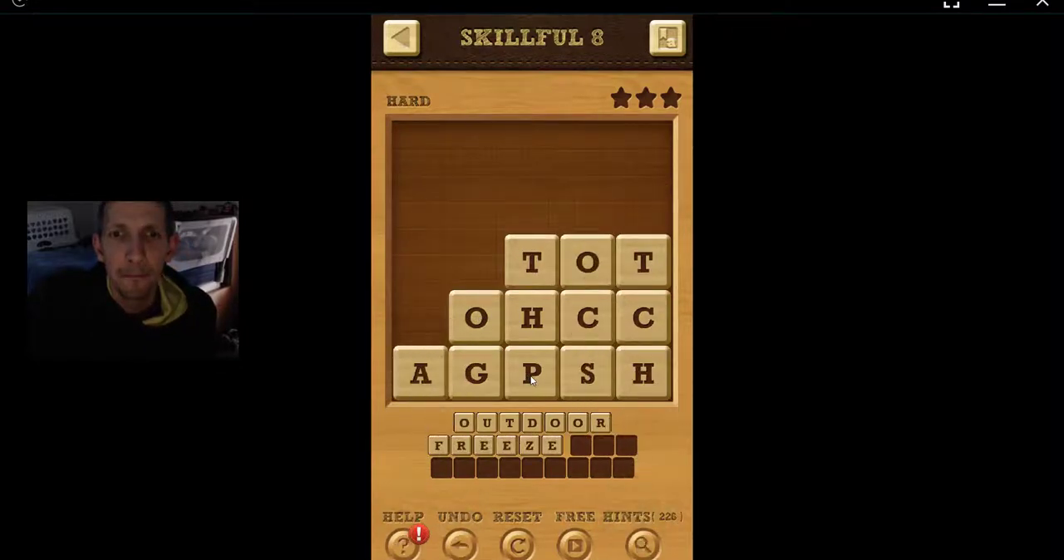
{"action": "mouse_move", "coordinate": [533, 379]}
{"action": "left_mouse_down"}
{"action": "mouse_move", "coordinate": [489, 323]}
{"action": "mouse_move", "coordinate": [533, 381]}
{"action": "left_mouse_up"}
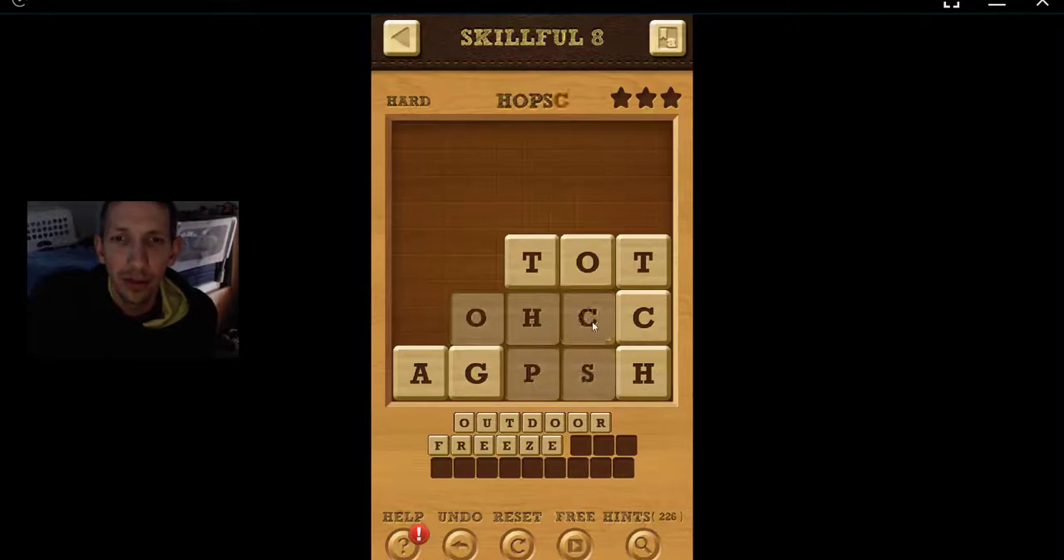
{"action": "mouse_move", "coordinate": [592, 321]}
{"action": "left_mouse_down"}
{"action": "mouse_move", "coordinate": [592, 283]}
{"action": "mouse_move", "coordinate": [649, 277]}
{"action": "mouse_move", "coordinate": [650, 376]}
{"action": "left_mouse_up"}
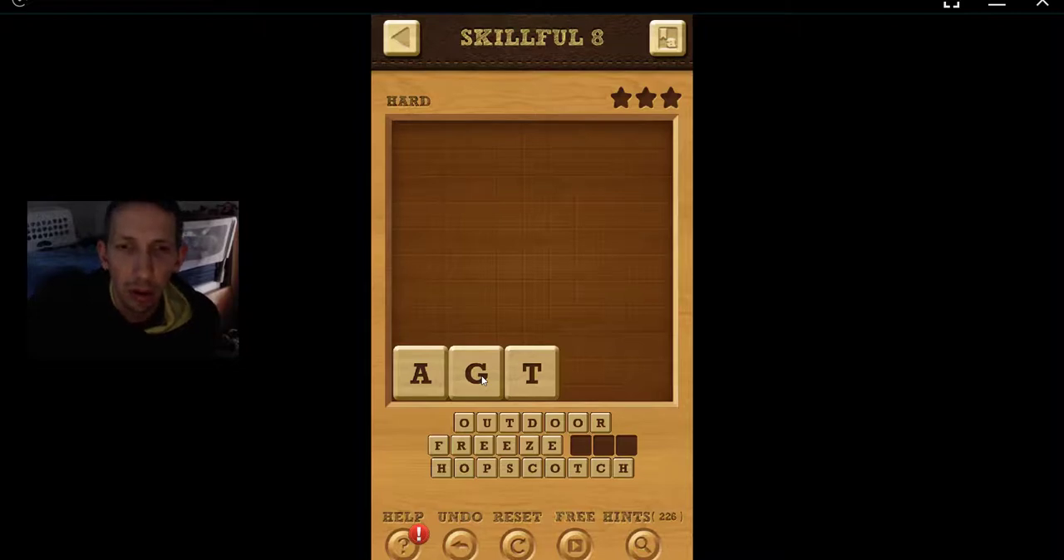
{"action": "left_click", "coordinate": [464, 550]}
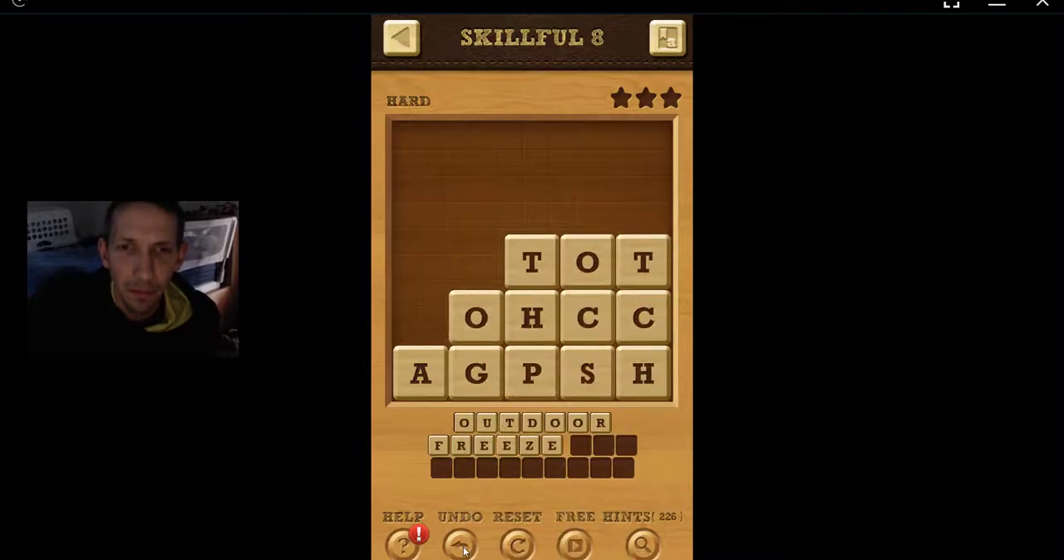
{"action": "left_click", "coordinate": [464, 550]}
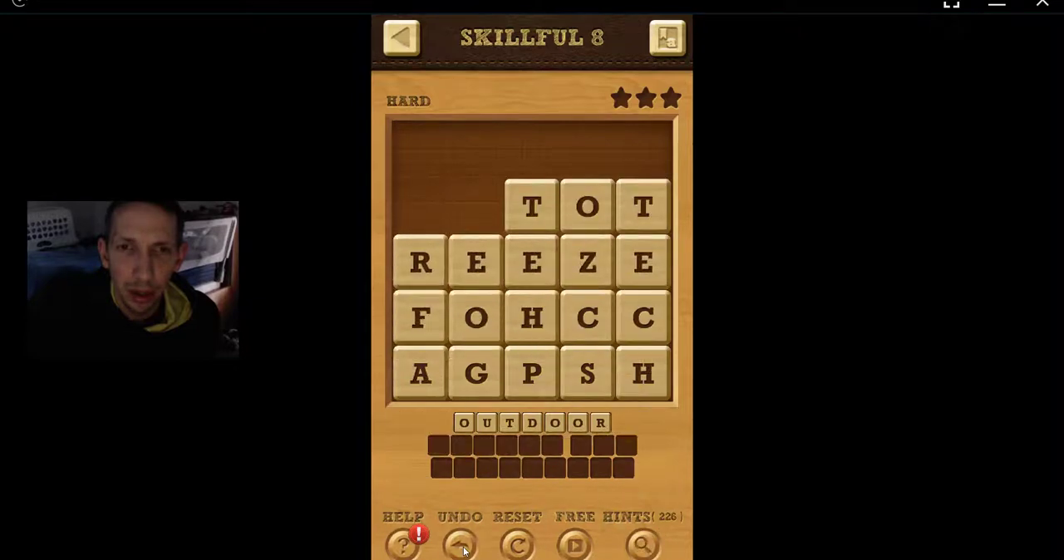
{"action": "left_click", "coordinate": [464, 551]}
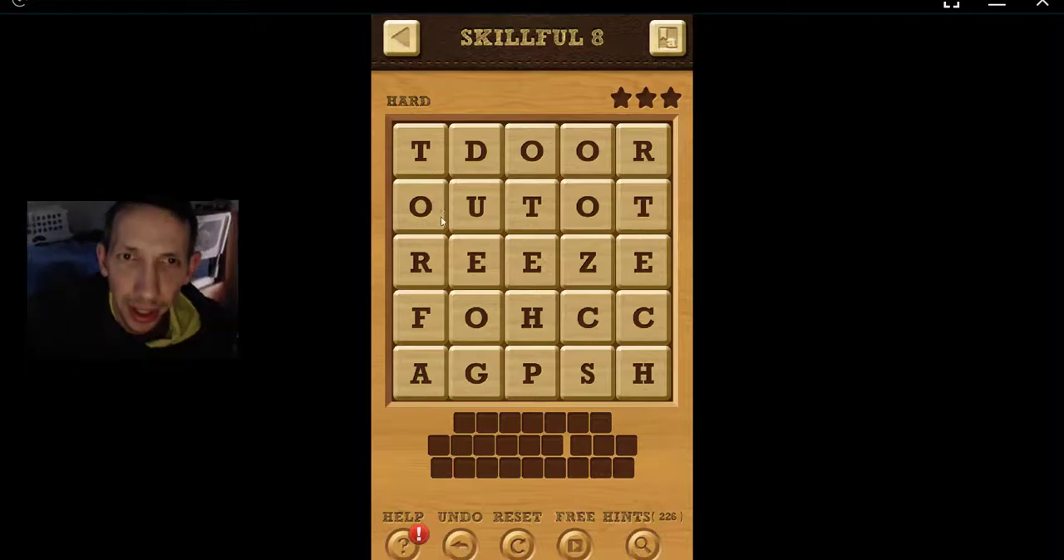
- Swipe OUTDOOR across the top tiles and FREEZE from the F tile
{"action": "mouse_move", "coordinate": [488, 210]}
{"action": "left_mouse_down"}
{"action": "mouse_move", "coordinate": [522, 207]}
{"action": "mouse_move", "coordinate": [496, 155]}
{"action": "mouse_move", "coordinate": [642, 159]}
{"action": "left_mouse_up"}
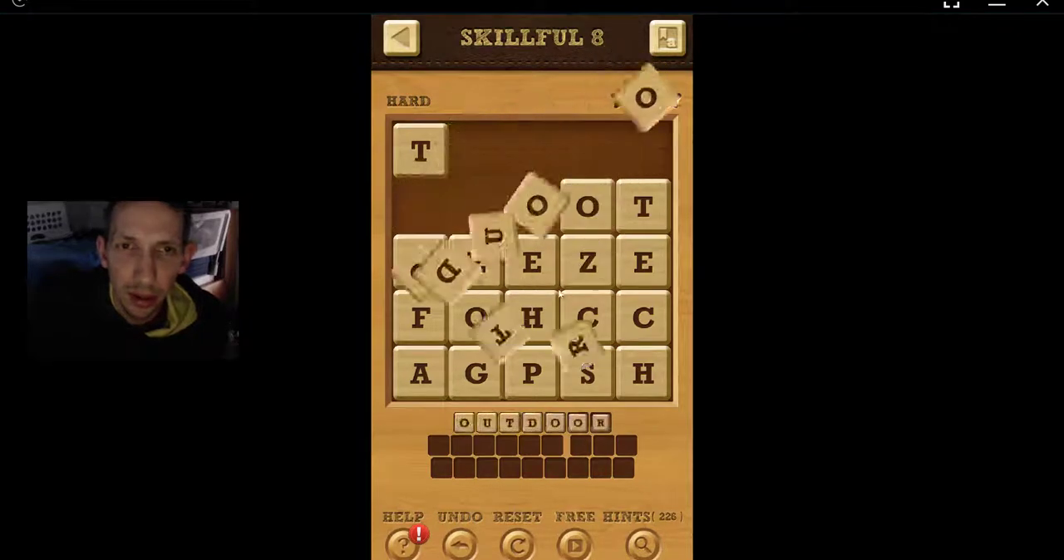
{"action": "mouse_move", "coordinate": [418, 326]}
{"action": "left_mouse_down"}
{"action": "mouse_move", "coordinate": [482, 270]}
{"action": "mouse_move", "coordinate": [547, 254]}
{"action": "mouse_move", "coordinate": [635, 265]}
{"action": "mouse_move", "coordinate": [634, 279]}
{"action": "left_mouse_up"}
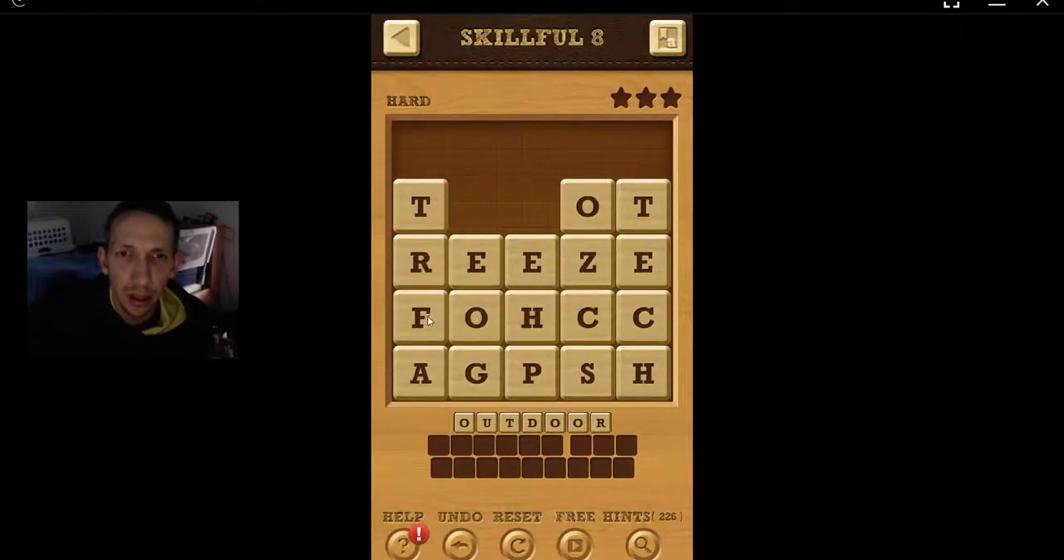
{"action": "mouse_move", "coordinate": [427, 316]}
{"action": "left_mouse_down"}
{"action": "mouse_move", "coordinate": [427, 303]}
{"action": "mouse_move", "coordinate": [538, 268]}
{"action": "mouse_move", "coordinate": [634, 266]}
{"action": "left_mouse_up"}
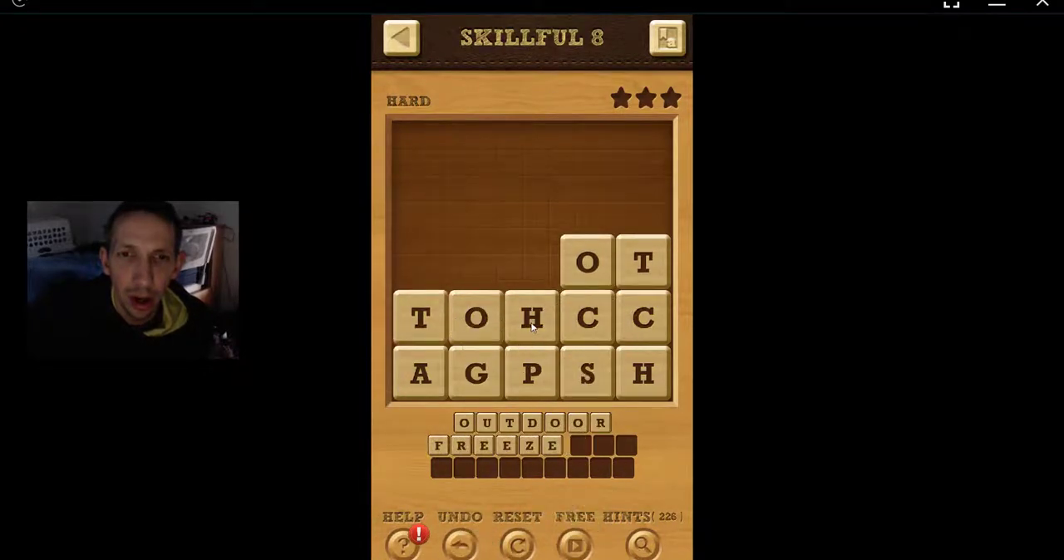
- Trace HOPSCOTCH from H through P and S, then TAG with the last three tiles
{"action": "left_click_drag", "start_coordinate": [532, 327], "coordinate": [535, 370]}
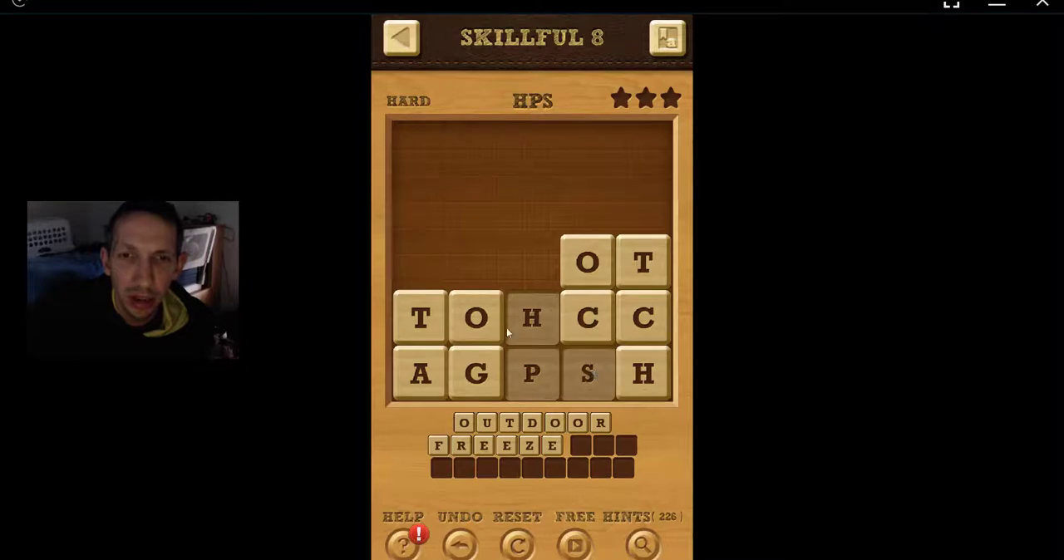
{"action": "mouse_move", "coordinate": [487, 312]}
{"action": "left_mouse_down"}
{"action": "mouse_move", "coordinate": [542, 373]}
{"action": "mouse_move", "coordinate": [482, 314]}
{"action": "left_mouse_up"}
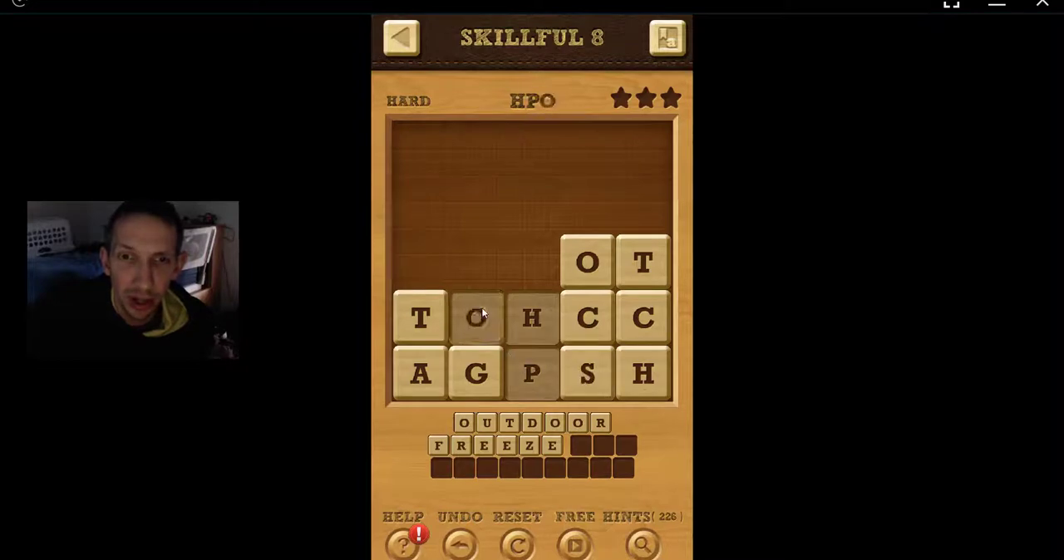
{"action": "mouse_move", "coordinate": [536, 370]}
{"action": "left_mouse_down"}
{"action": "mouse_move", "coordinate": [532, 379]}
{"action": "mouse_move", "coordinate": [530, 319]}
{"action": "mouse_move", "coordinate": [486, 317]}
{"action": "left_mouse_up"}
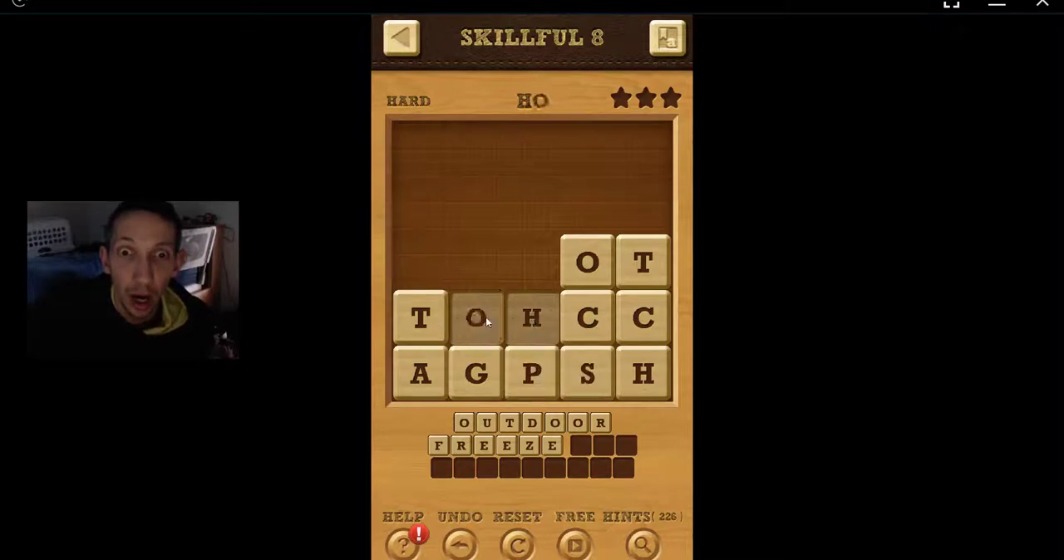
{"action": "mouse_move", "coordinate": [514, 352]}
{"action": "left_mouse_down"}
{"action": "mouse_move", "coordinate": [558, 373]}
{"action": "mouse_move", "coordinate": [588, 331]}
{"action": "left_mouse_up"}
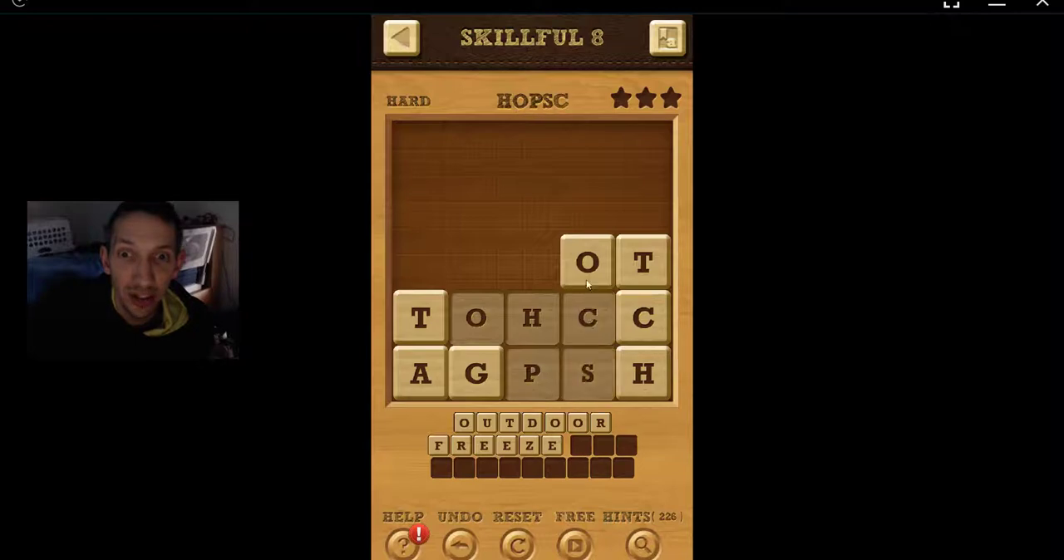
{"action": "mouse_move", "coordinate": [586, 279]}
{"action": "left_mouse_down"}
{"action": "mouse_move", "coordinate": [652, 269]}
{"action": "mouse_move", "coordinate": [654, 361]}
{"action": "left_mouse_up"}
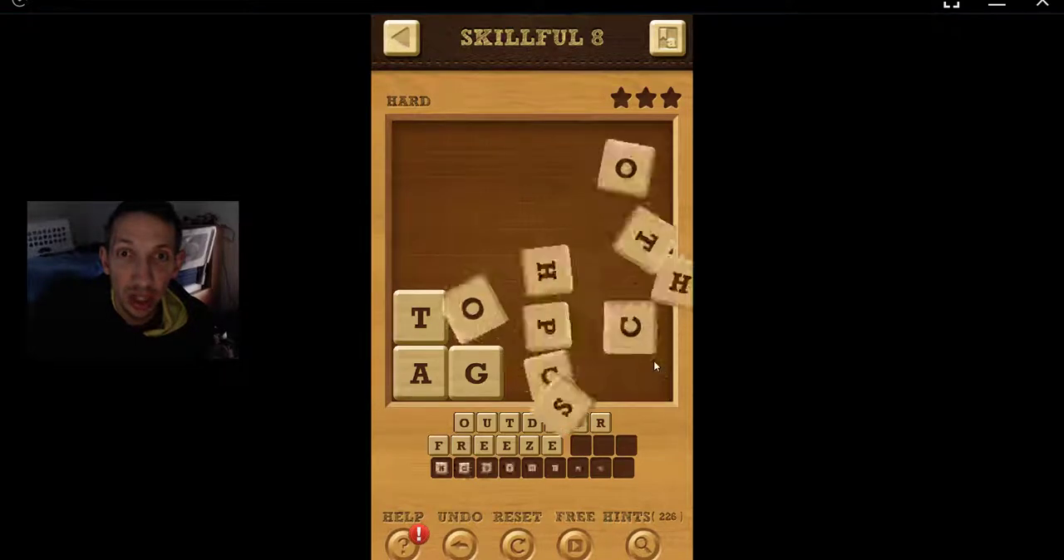
{"action": "left_click_drag", "start_coordinate": [420, 318], "coordinate": [475, 374]}
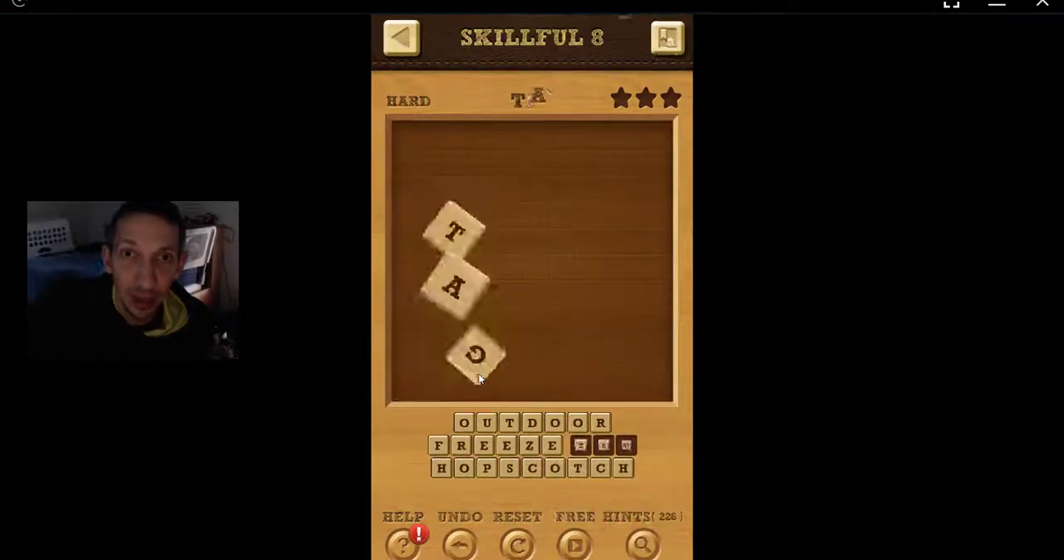